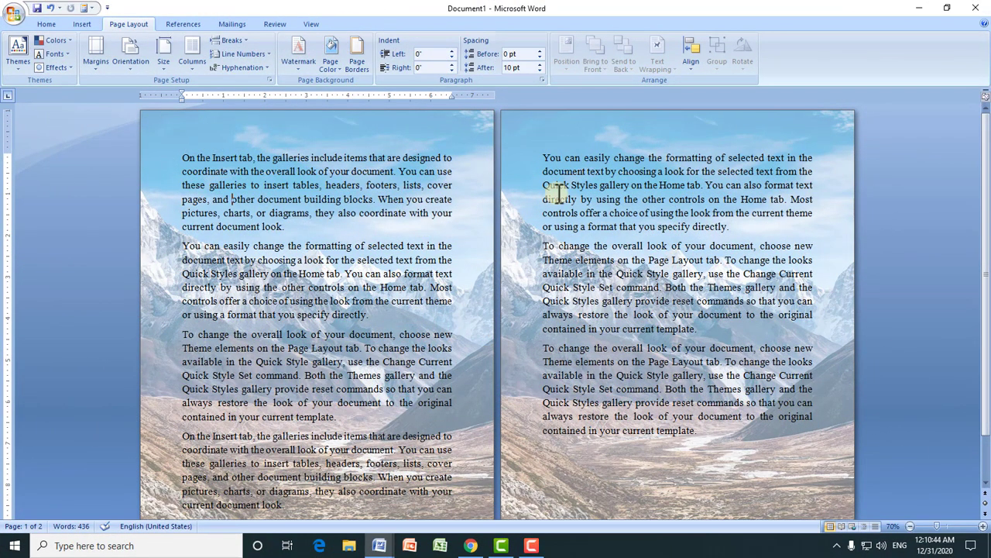
- Dismiss the watermark gallery, then select 'Waseem Computers' on the YouTube channel's videos page
click(300, 71)
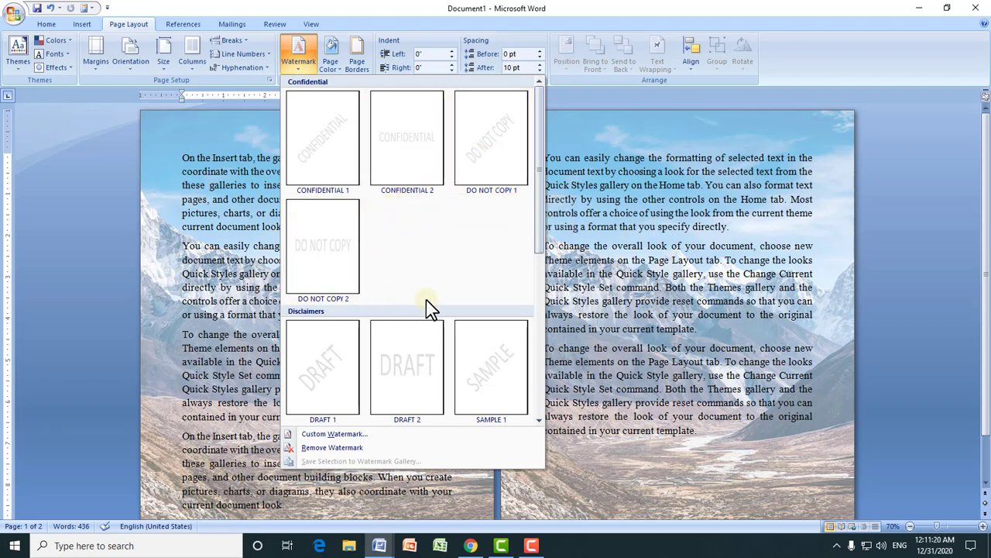
click(639, 167)
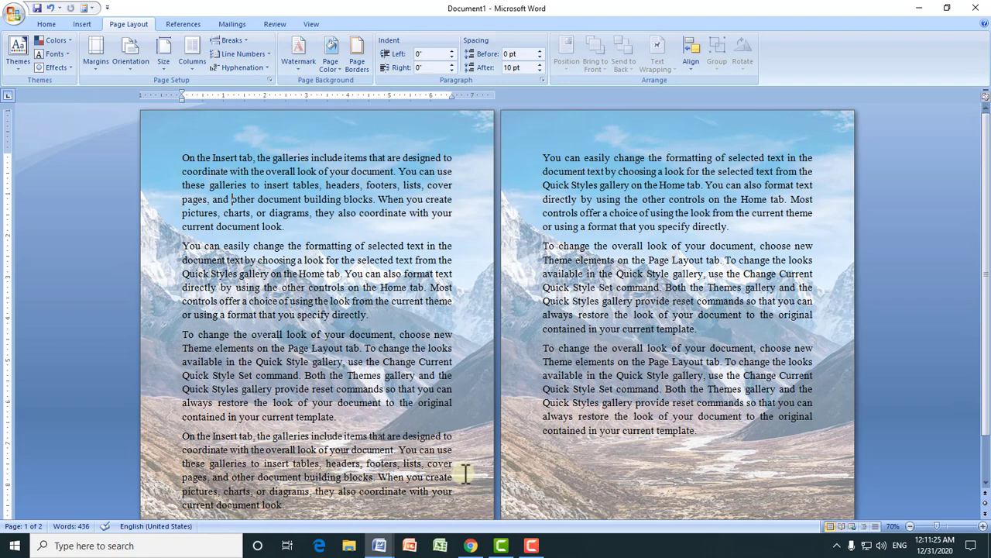
click(470, 544)
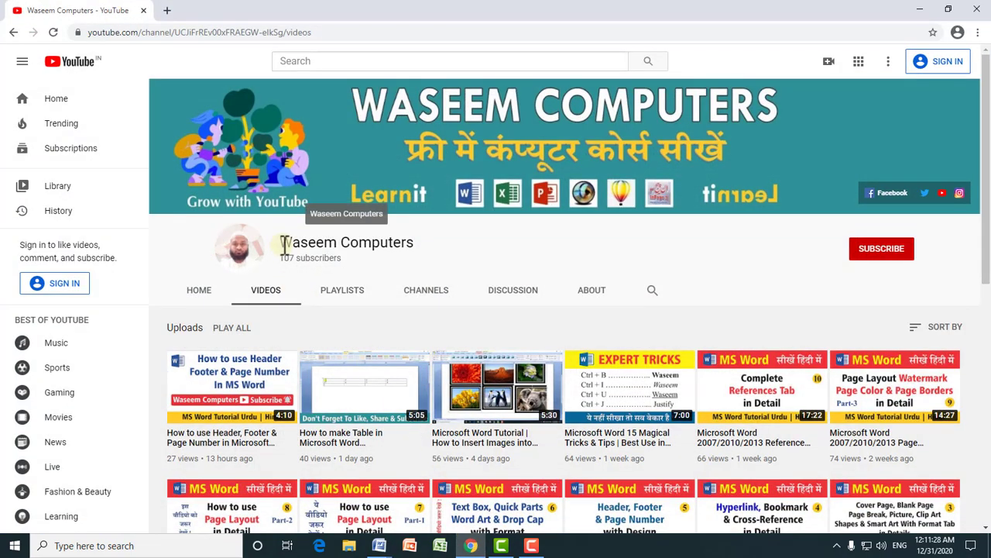
drag(280, 243, 423, 244)
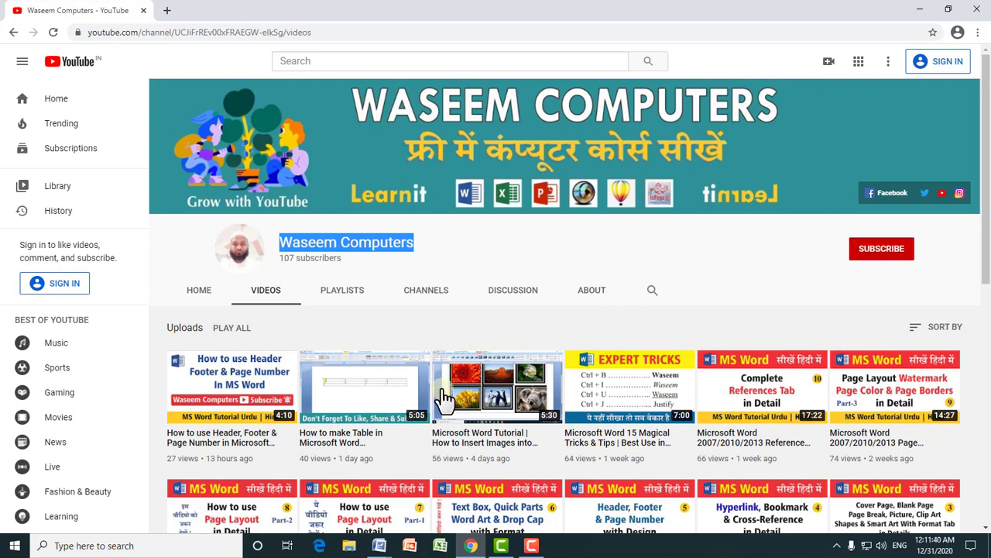
- Return to Word and switch from Document1 to Document2, the copy without the mountain background
mouse_move(379, 545)
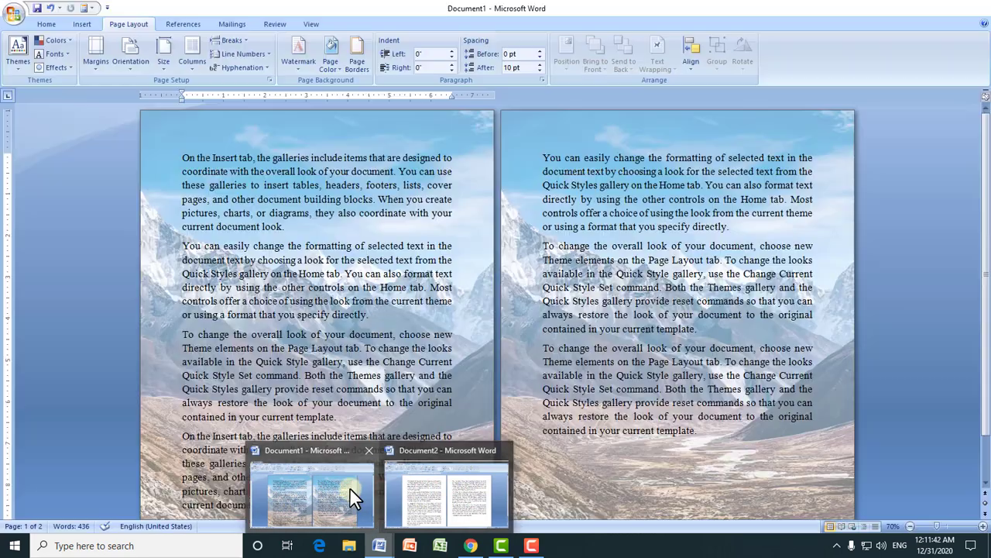
click(352, 496)
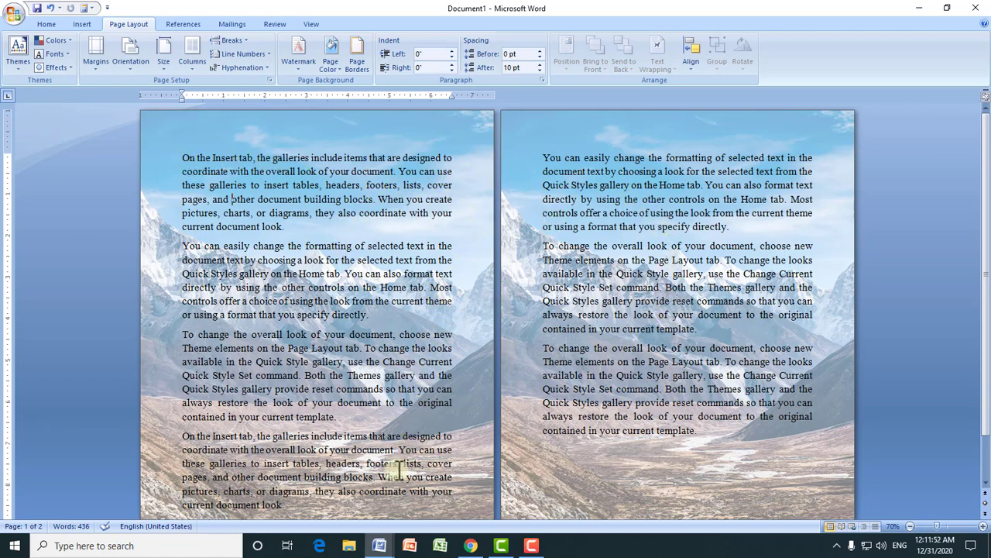
mouse_move(387, 542)
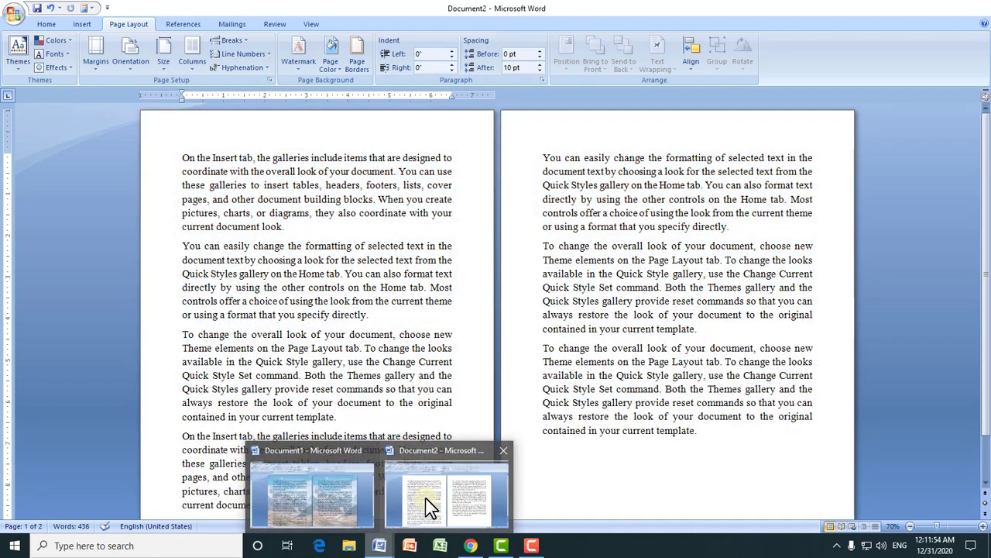
click(425, 497)
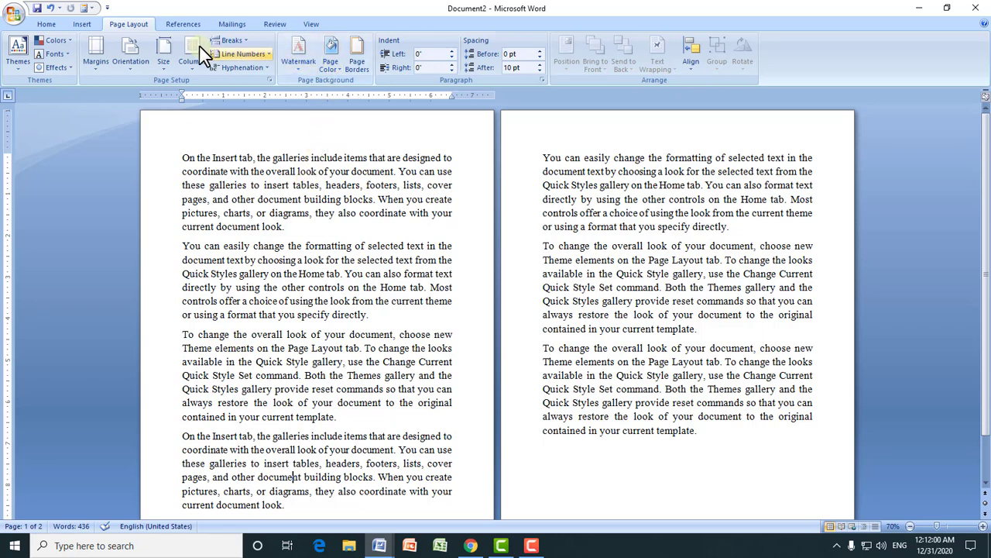
- Apply the diagonal DO NOT COPY 2 watermark and scroll to view both pages
click(297, 69)
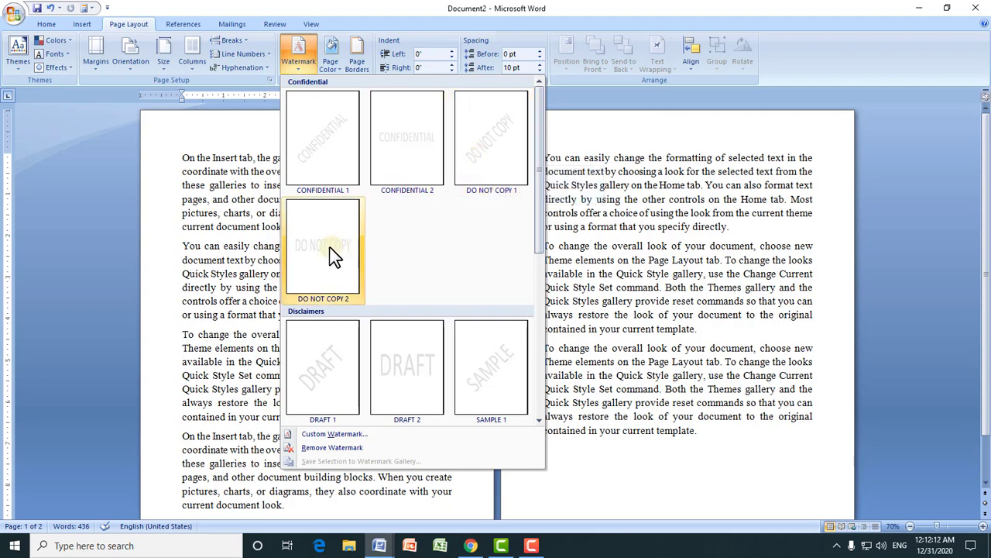
click(488, 149)
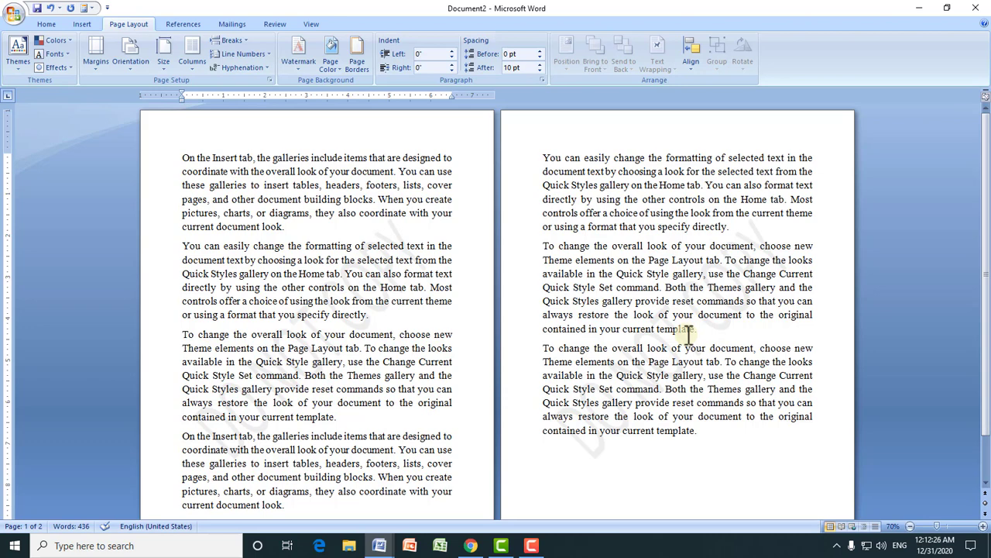
drag(986, 224, 987, 267)
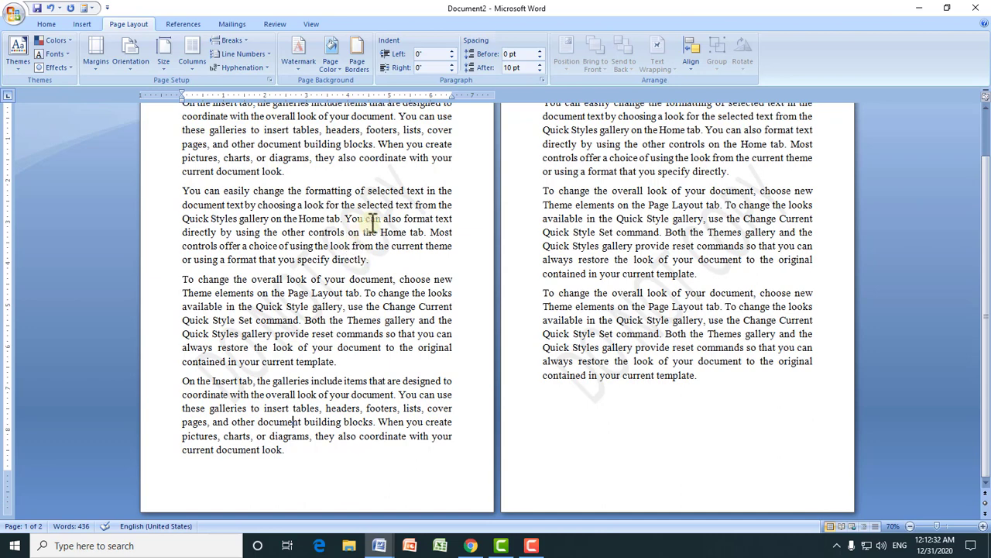
- Change the custom text watermark to read 'Waseem Computers' in blue and apply it
click(299, 67)
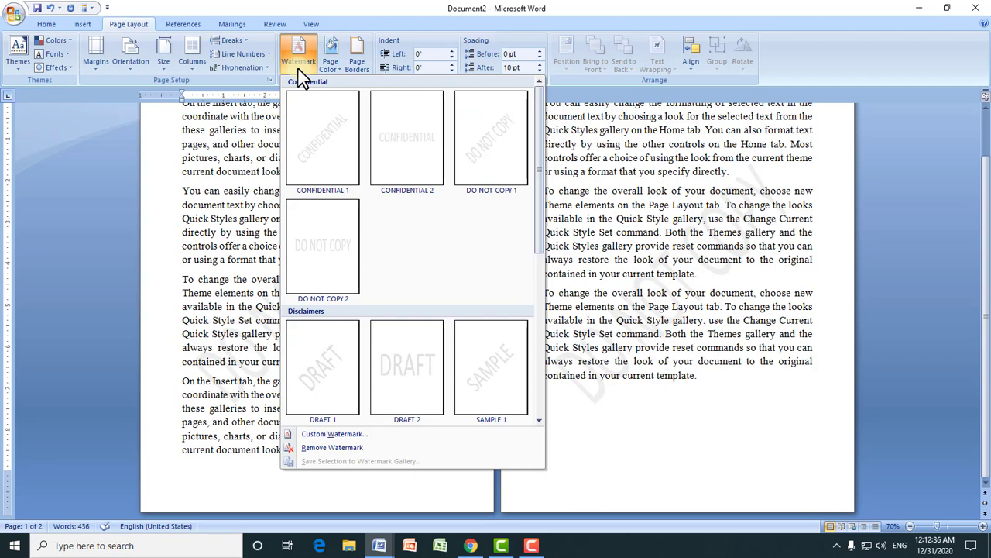
click(321, 433)
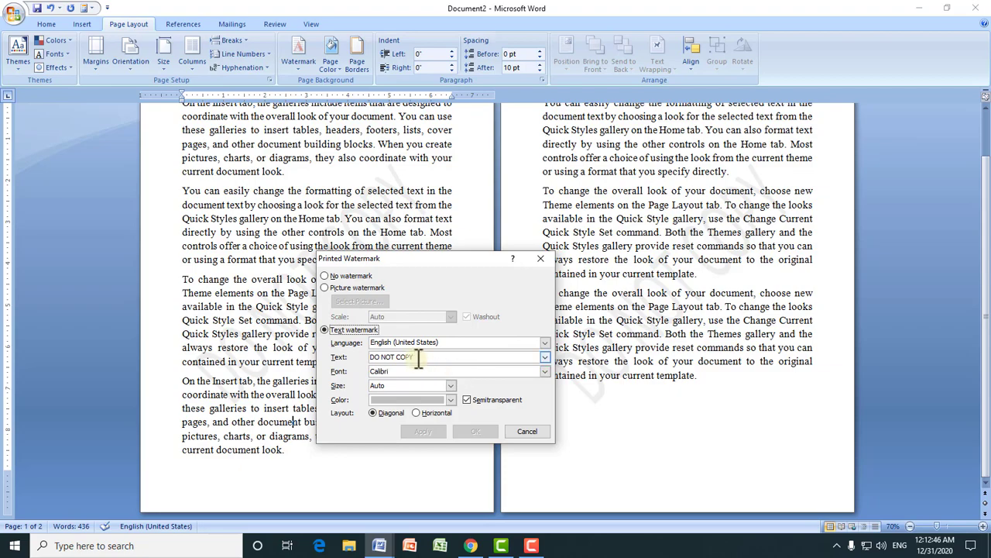
drag(429, 358, 369, 357)
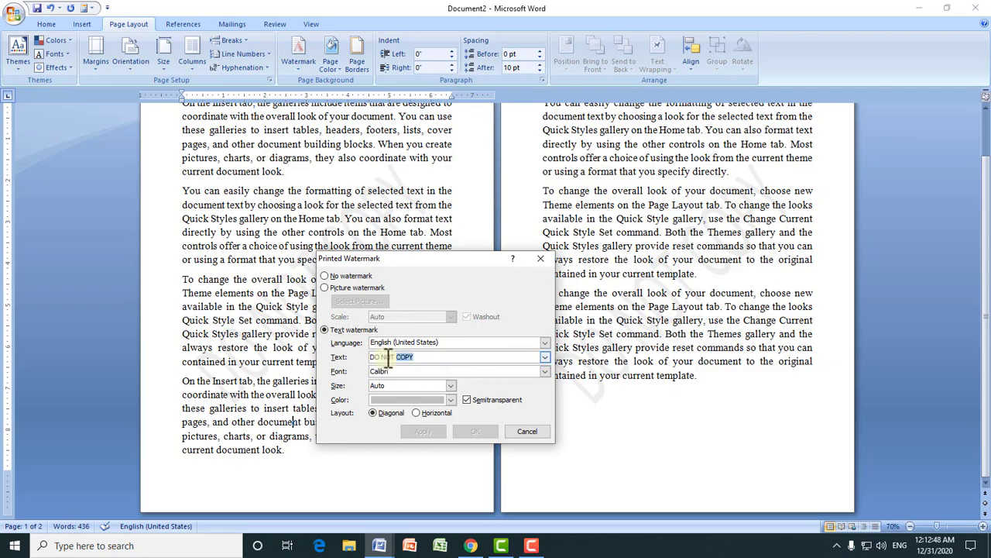
text(Waseem Computers)
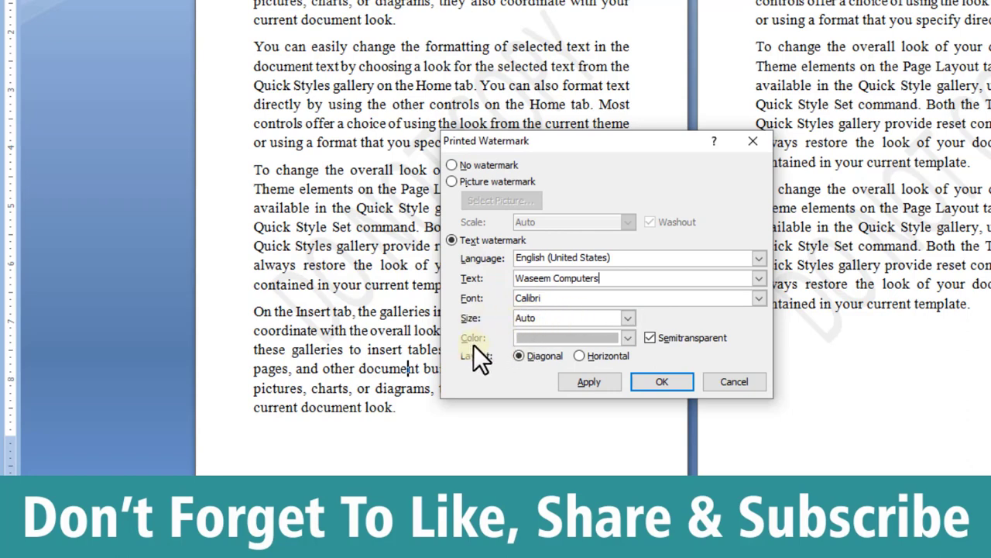
click(625, 341)
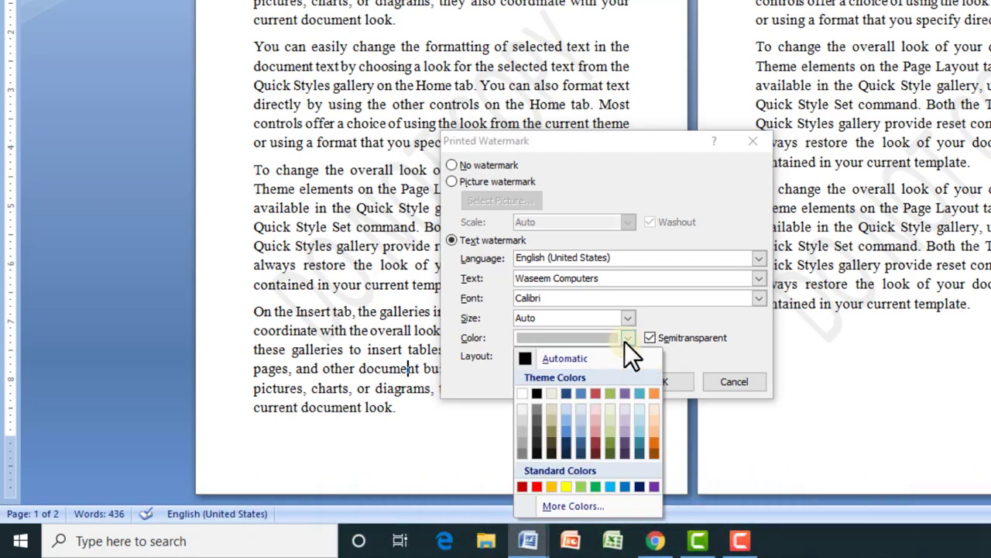
click(625, 486)
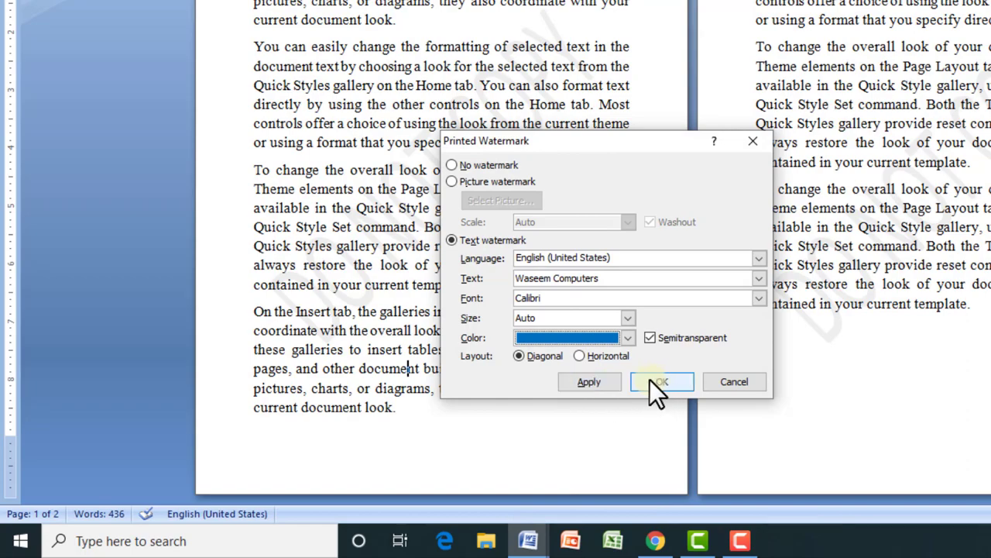
click(583, 382)
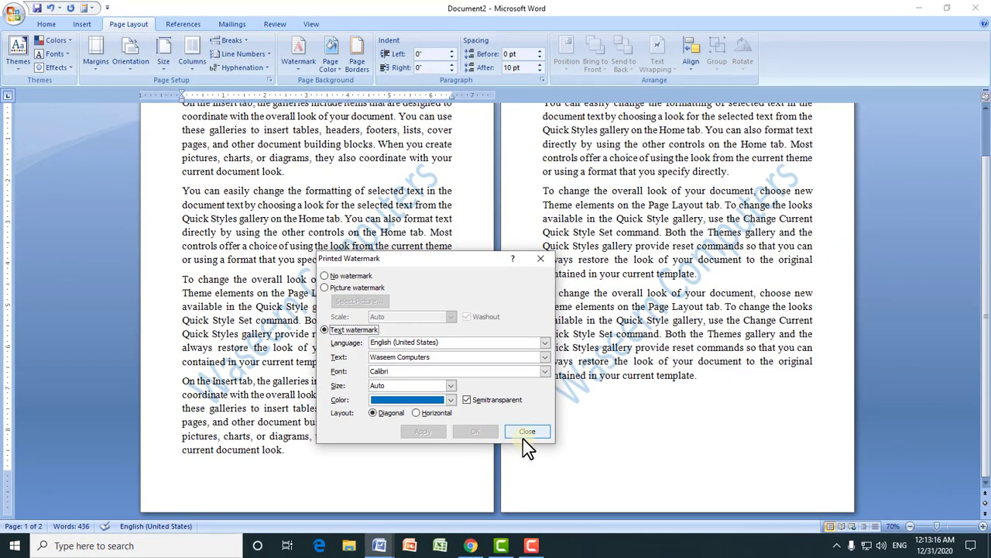
- Close the watermark settings, zoom in to inspect the blue watermark, then zoom back to 70%
click(527, 433)
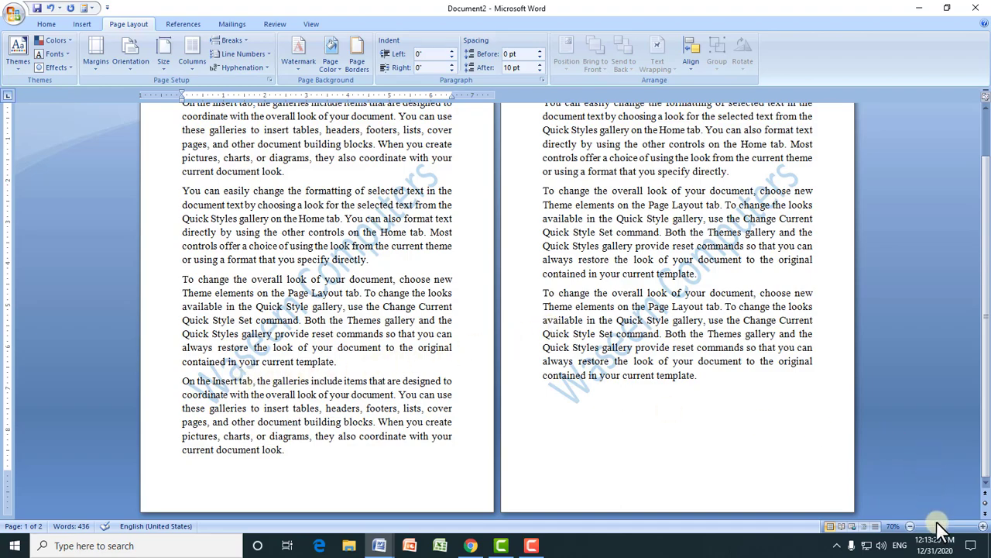
click(964, 527)
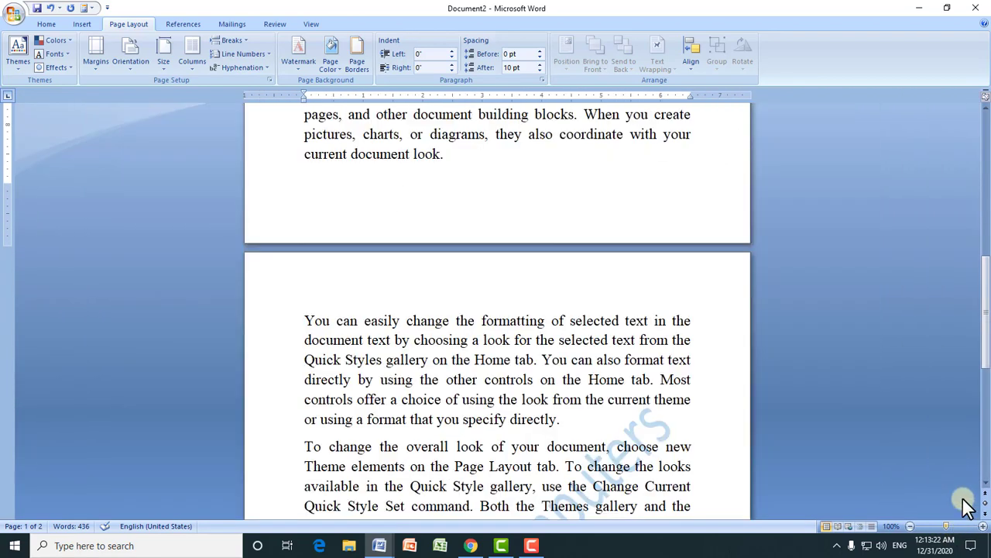
mouse_move(987, 323)
mouse_down()
mouse_move(987, 245)
mouse_move(987, 255)
mouse_up()
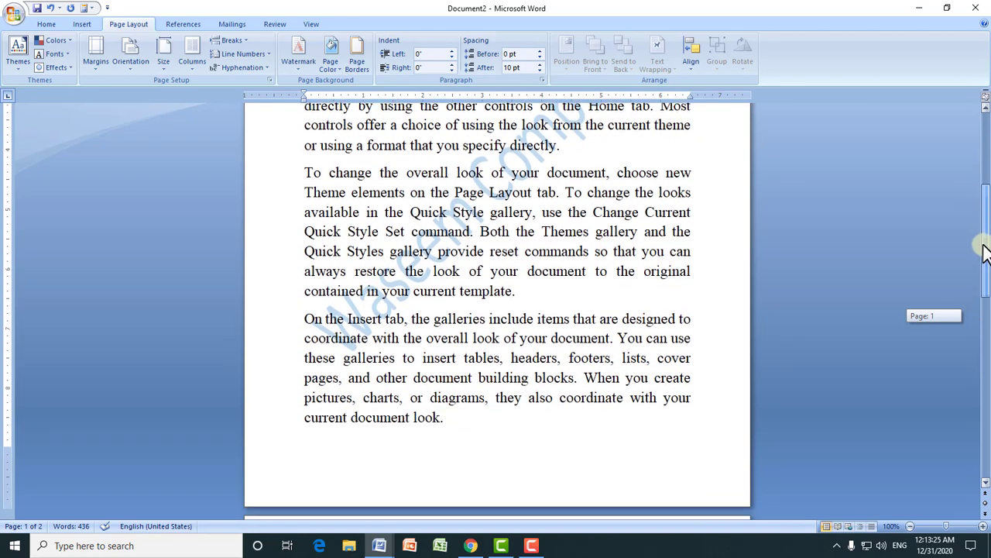
click(935, 527)
click(299, 66)
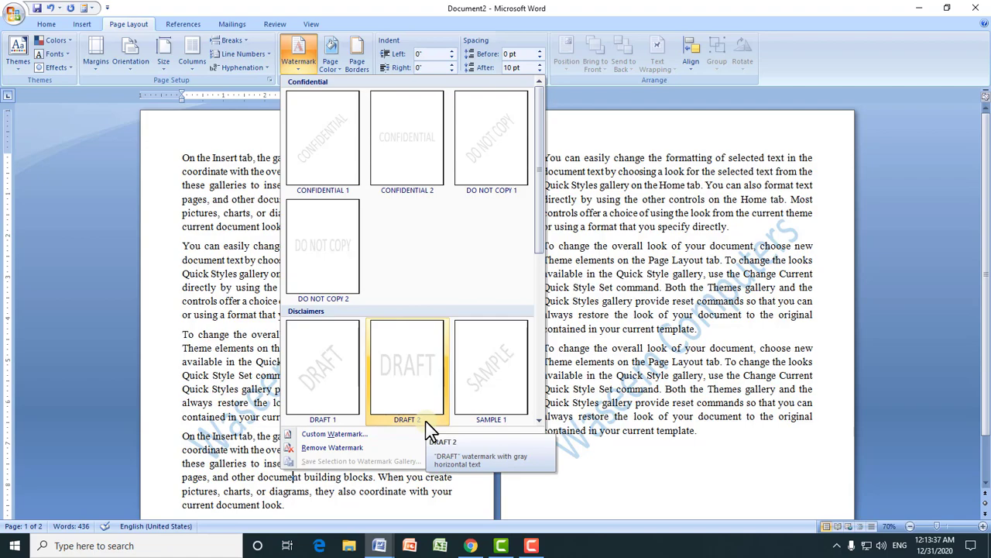
- Choose Picture watermark in Custom Watermark and browse for the picture file
click(340, 435)
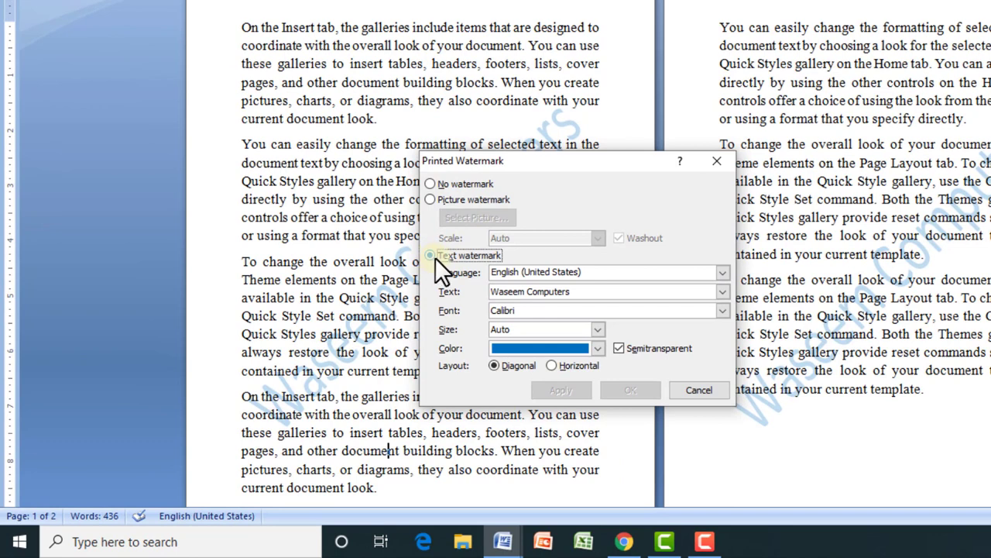
click(455, 201)
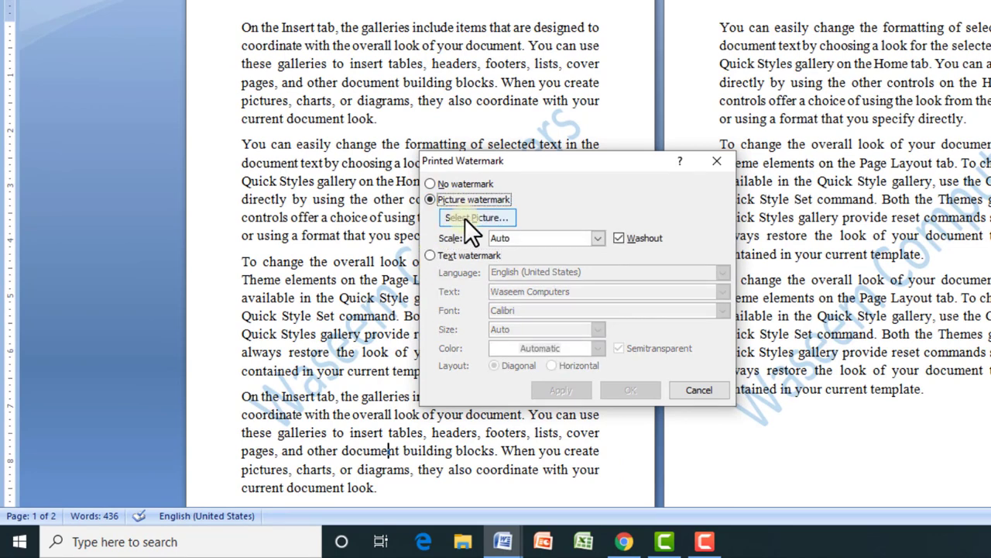
click(466, 218)
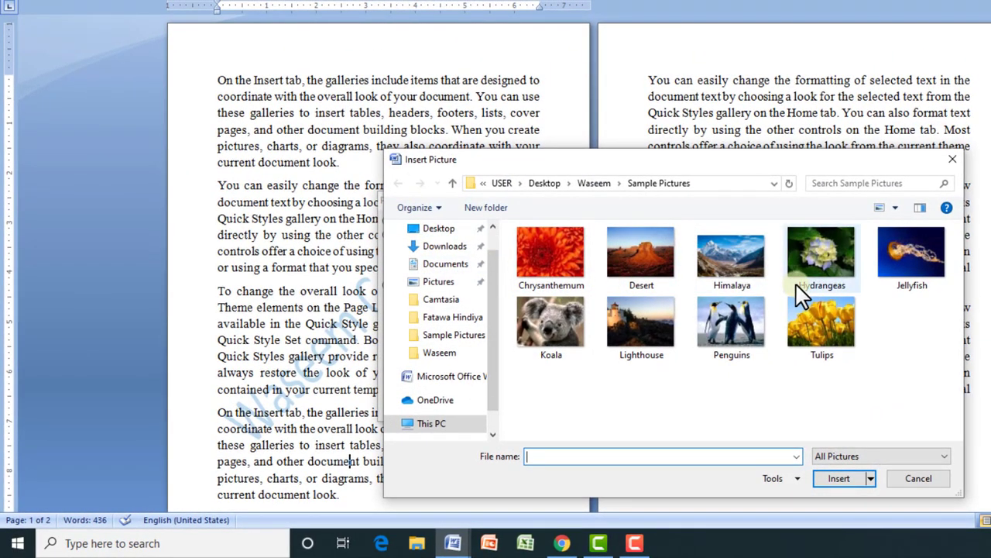
- Insert the Himalaya photo as the picture watermark and apply it to both pages
click(747, 262)
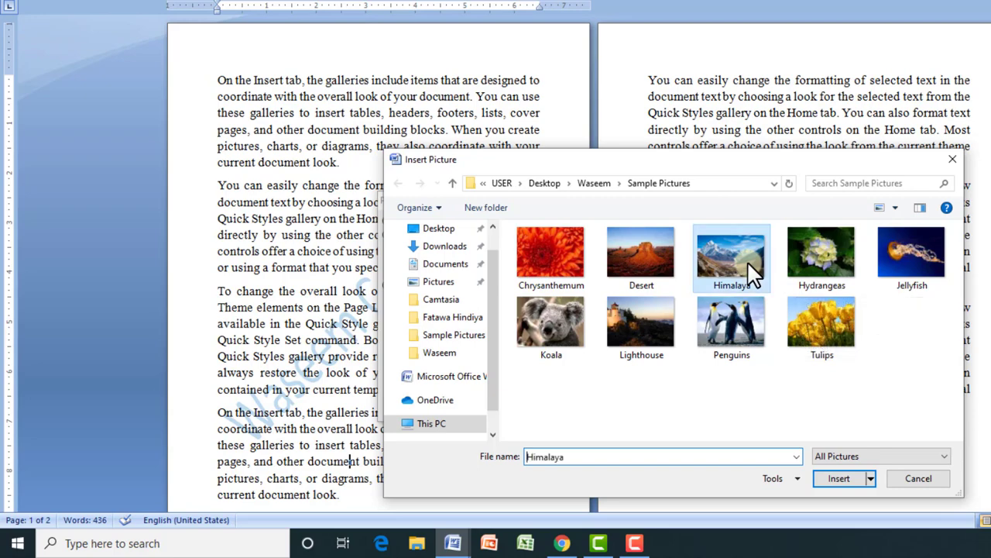
click(844, 480)
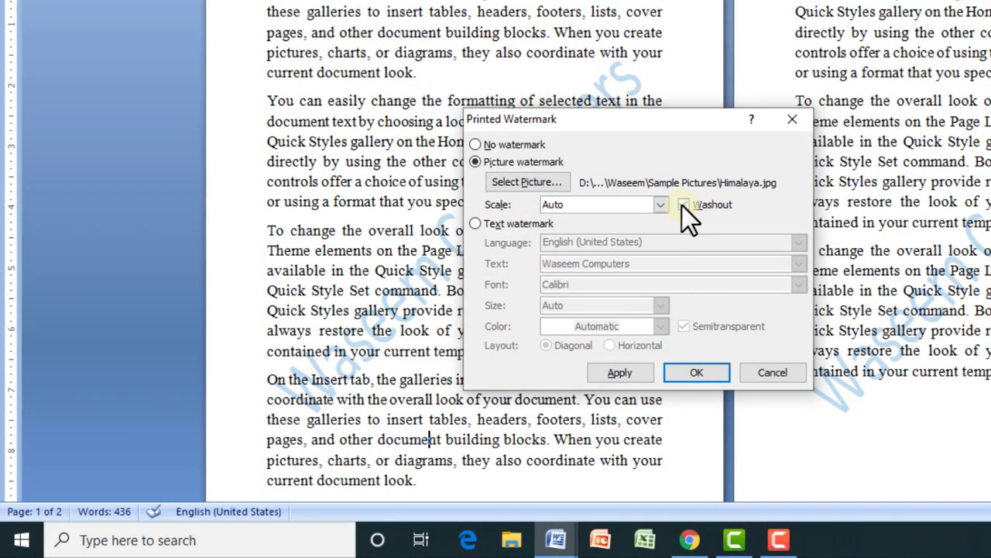
click(631, 377)
click(768, 371)
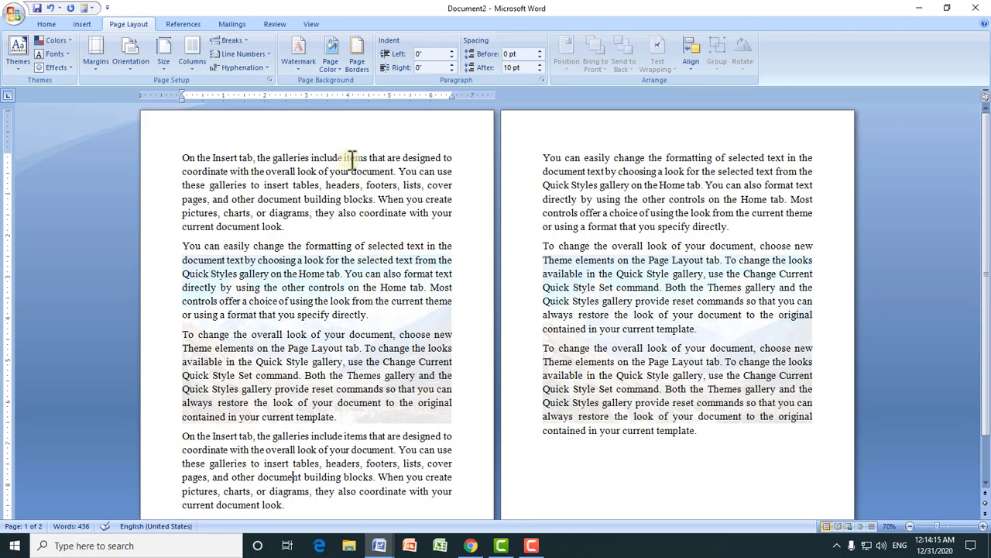
- Turn off Washout for the Himalaya picture watermark and apply the change
click(302, 75)
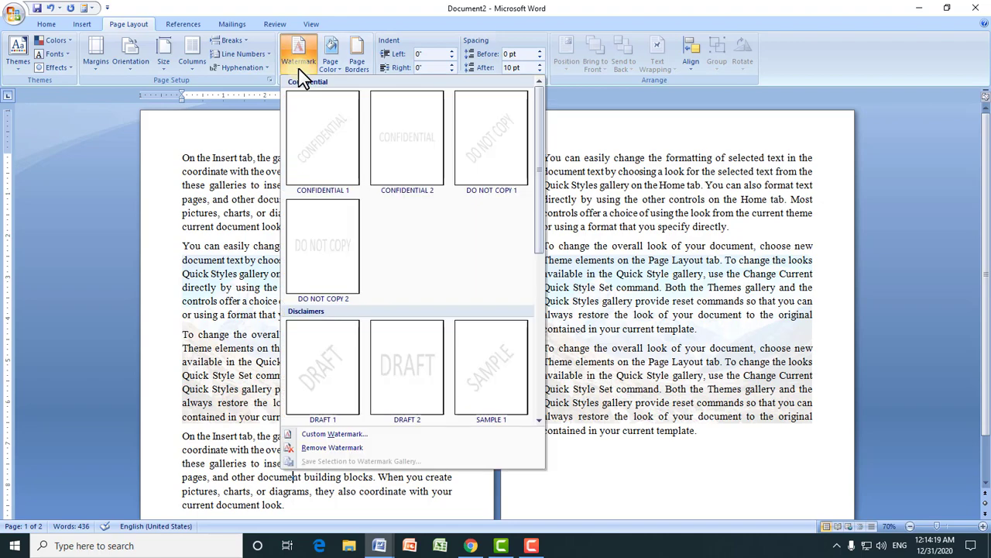
click(318, 434)
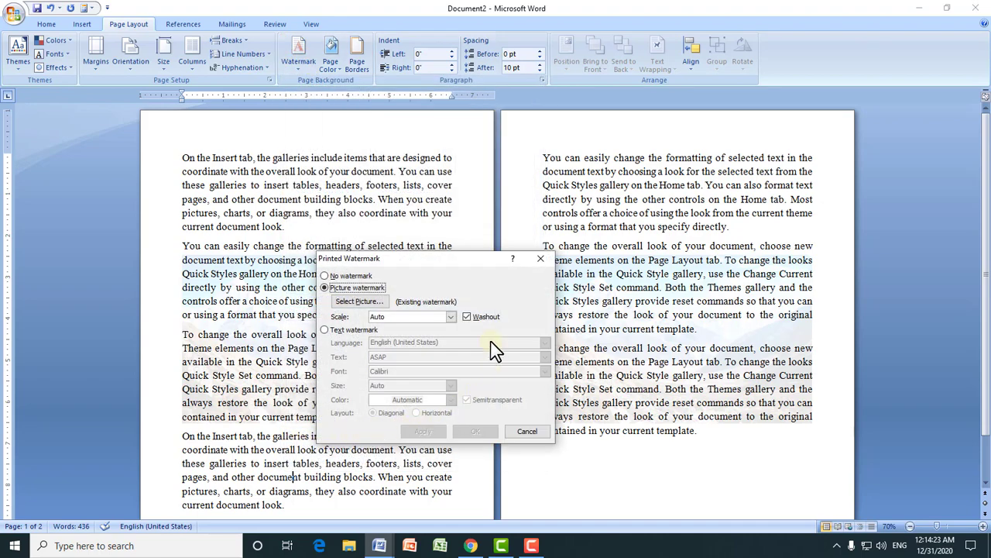
click(468, 317)
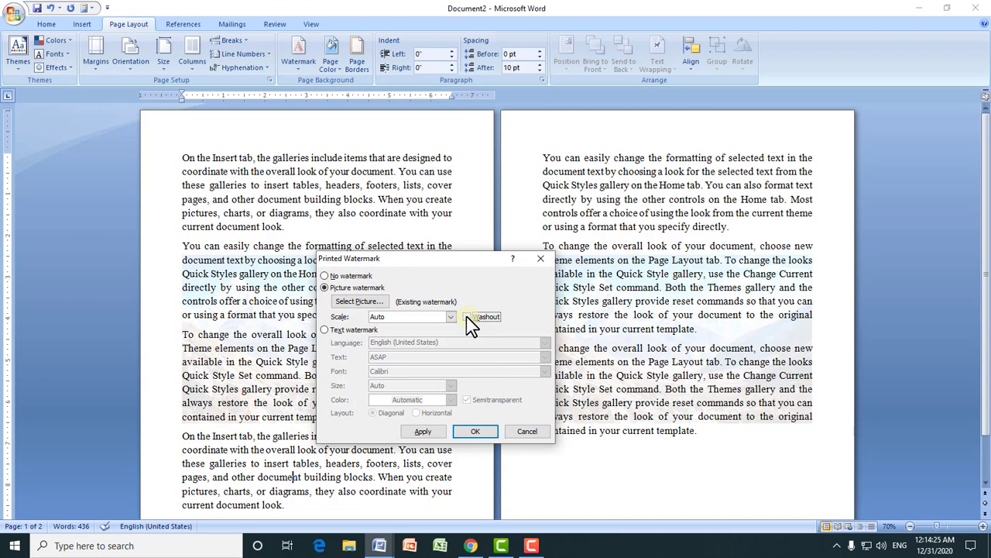
click(436, 432)
click(515, 433)
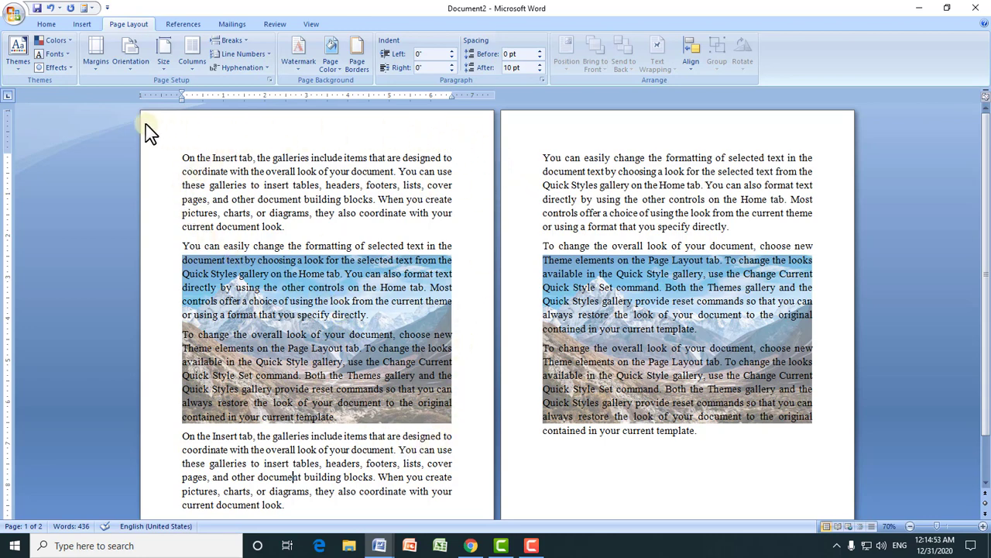
- Set the Himalaya picture watermark scale to 100% and apply it
click(299, 76)
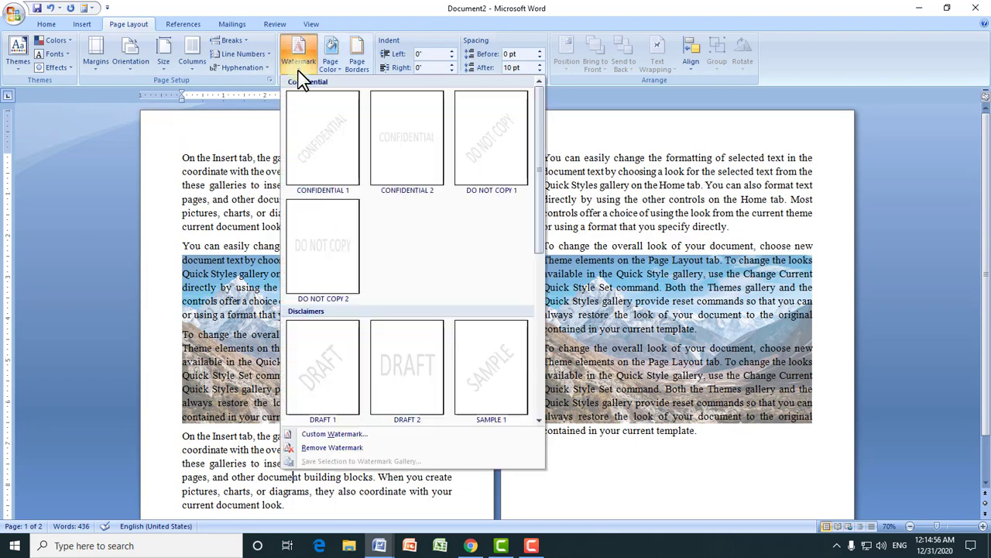
click(334, 436)
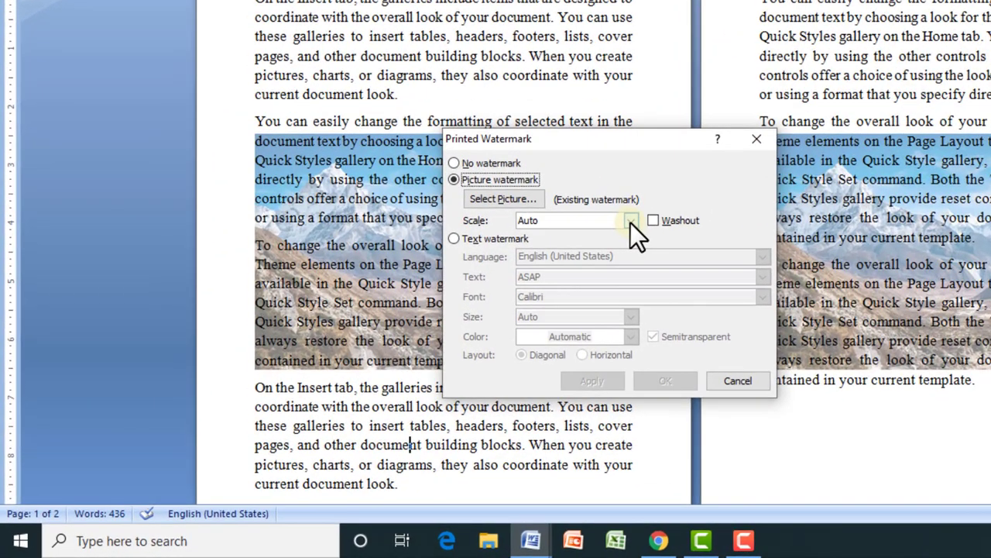
click(566, 257)
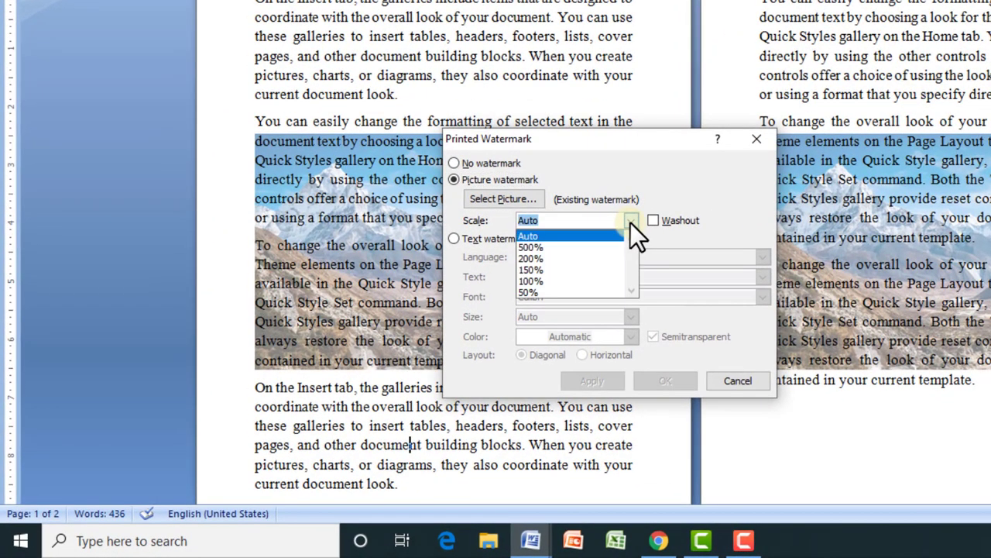
click(540, 281)
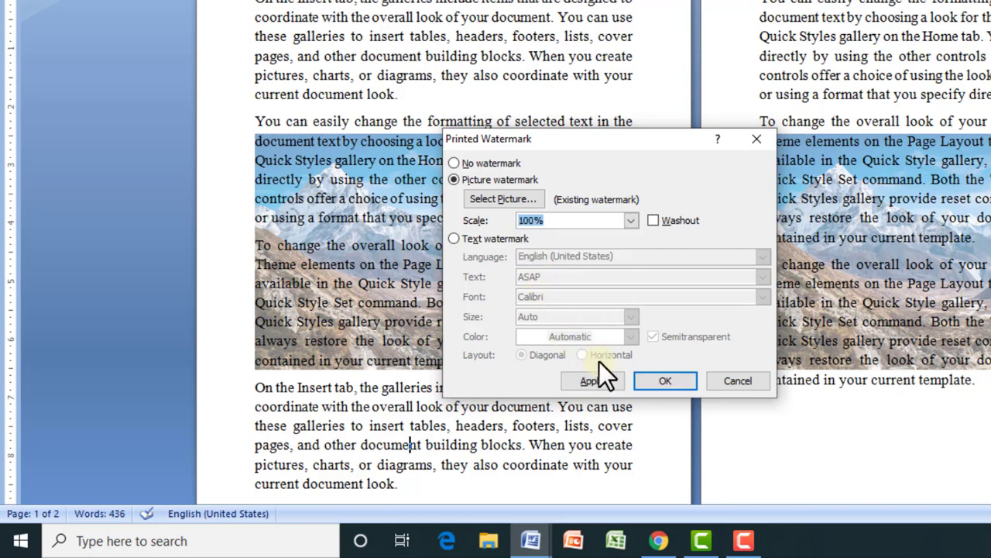
click(580, 384)
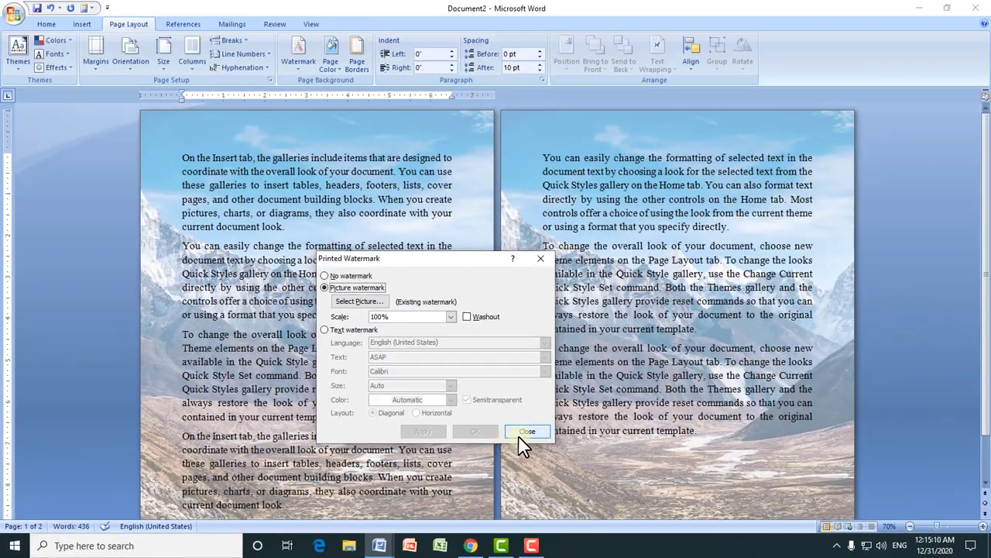
click(520, 436)
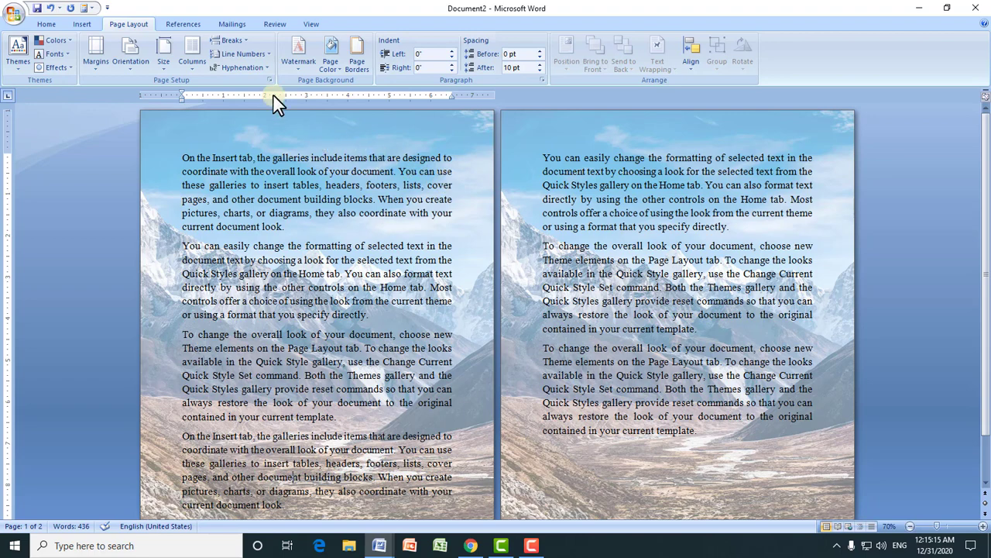
- Set the picture watermark scale to 200% and apply it
click(297, 70)
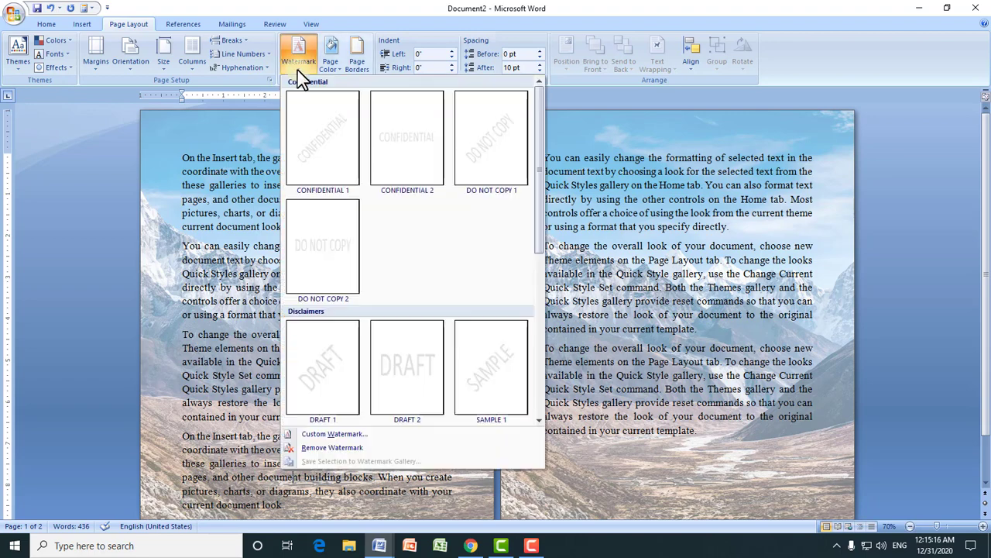
click(306, 434)
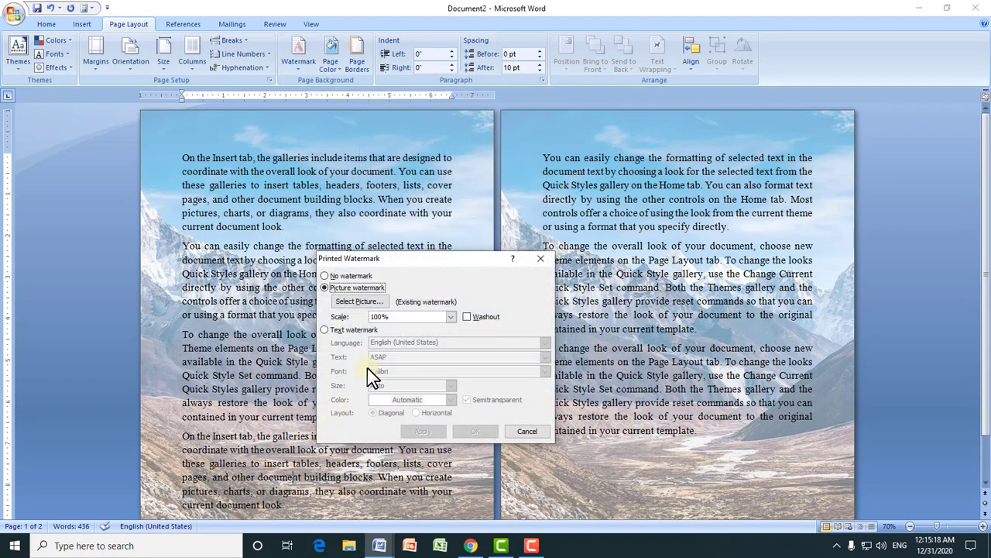
click(450, 317)
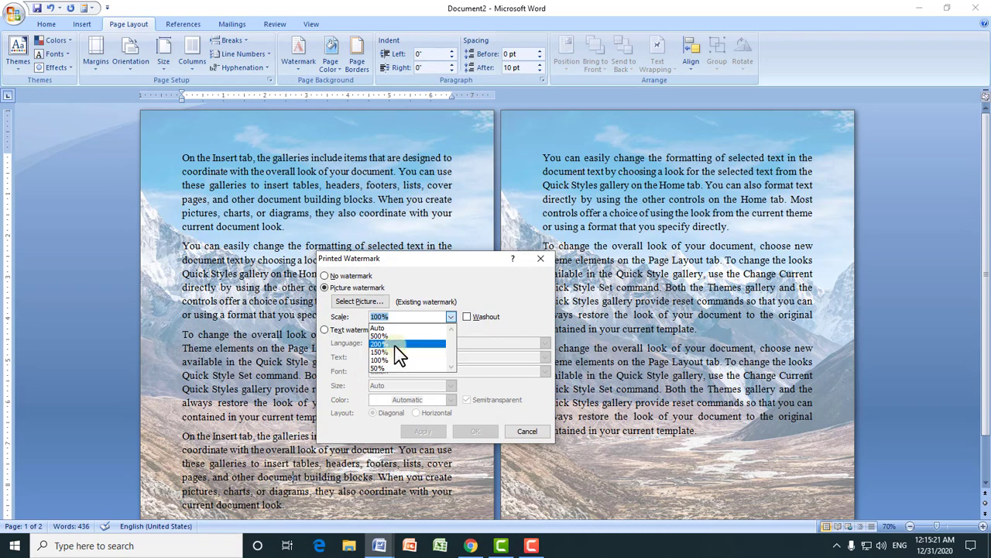
click(394, 344)
click(424, 436)
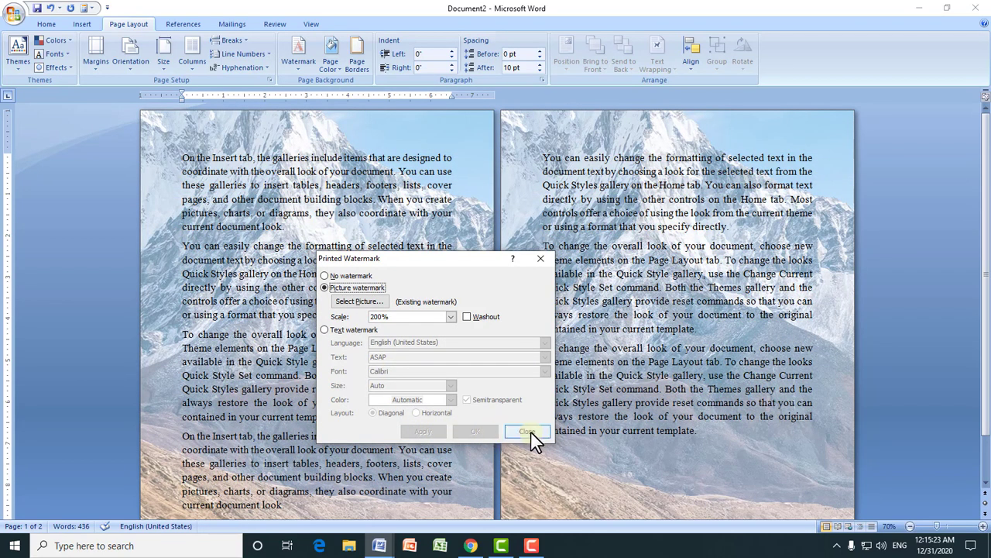
- Raise the picture watermark scale to 500%, confirm it, and scroll through the pages
click(450, 317)
click(434, 335)
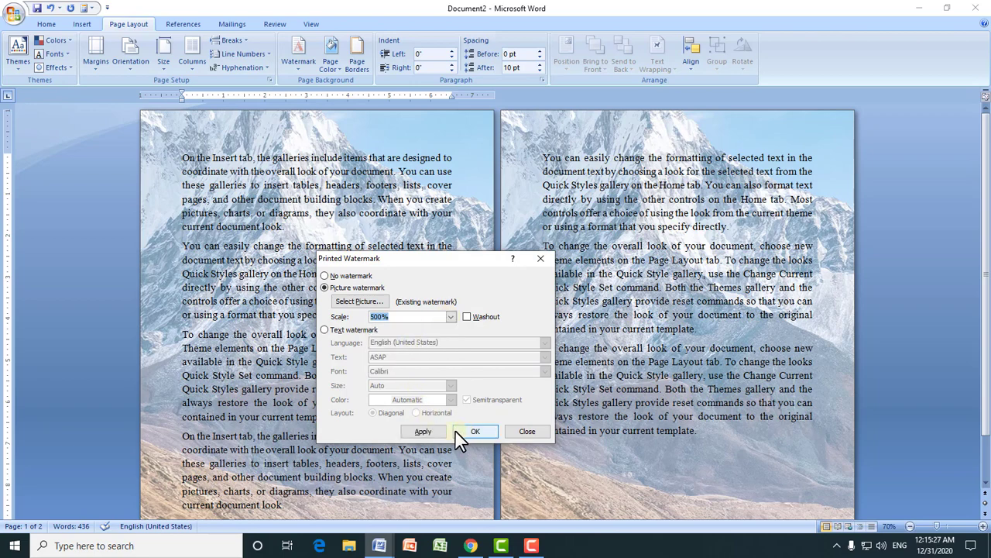
click(423, 431)
click(527, 432)
scroll(931, 285, down, 1)
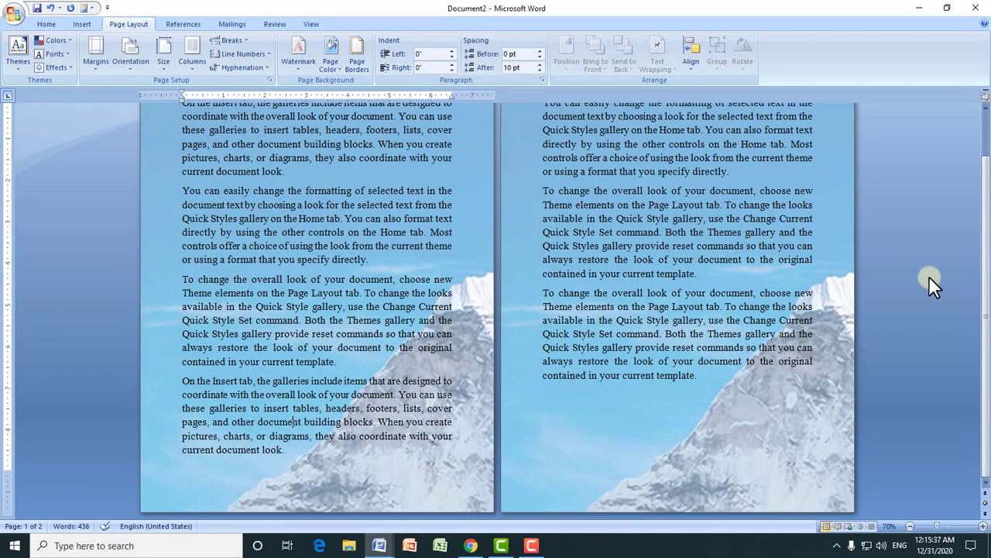
drag(986, 147, 986, 108)
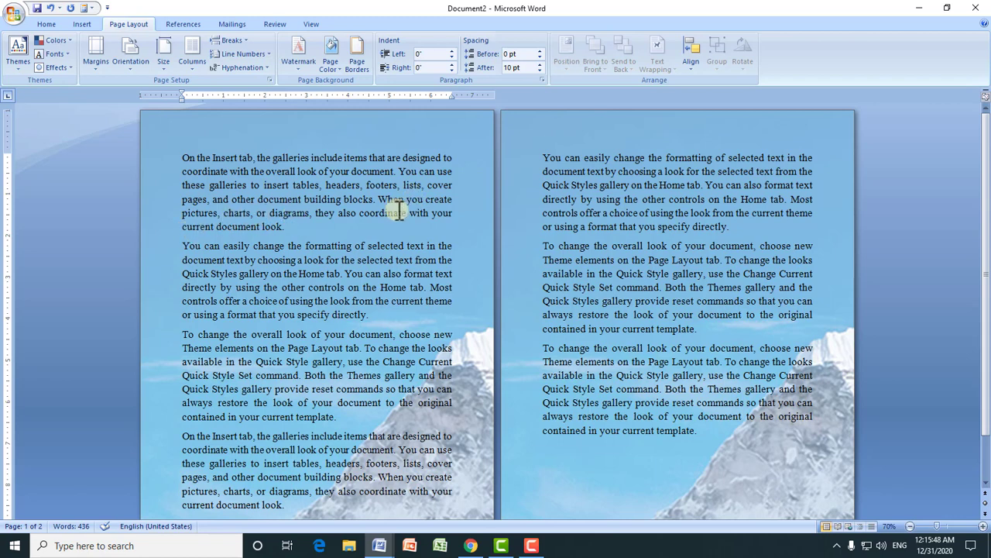
- Remove the Himalaya picture watermark from both pages via Page Layout's Watermark menu
click(298, 66)
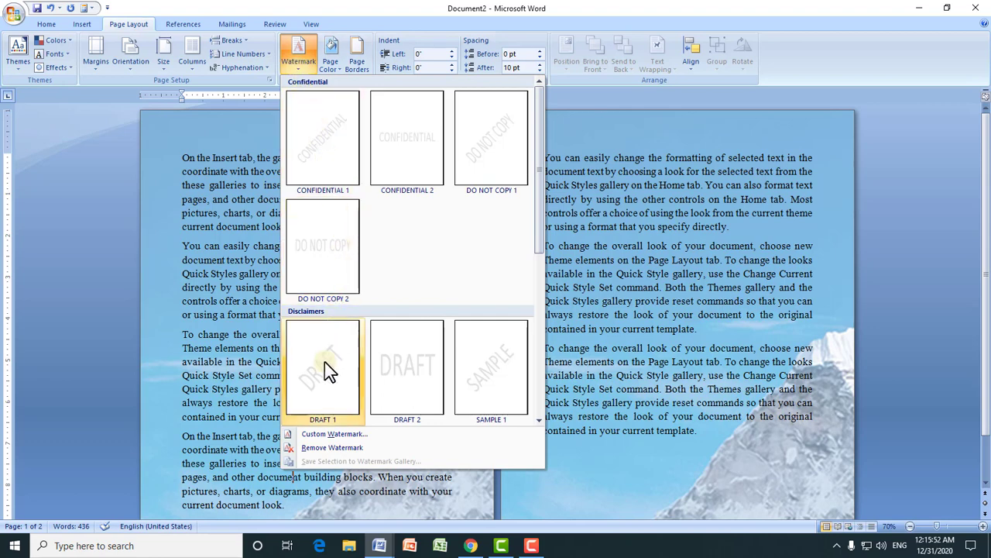
click(331, 449)
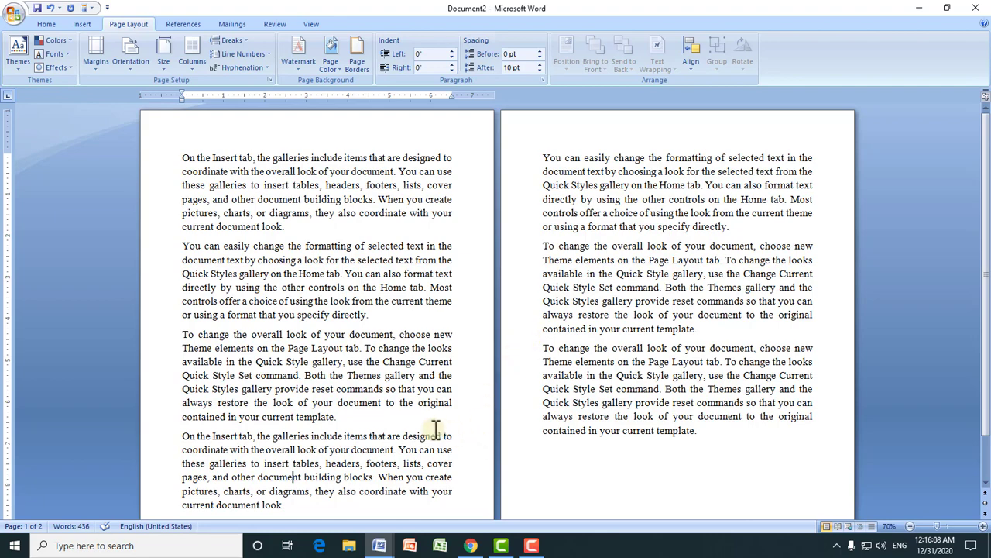
- Switch to Chrome to show the channel's Videos page of Word tutorial uploads
click(470, 545)
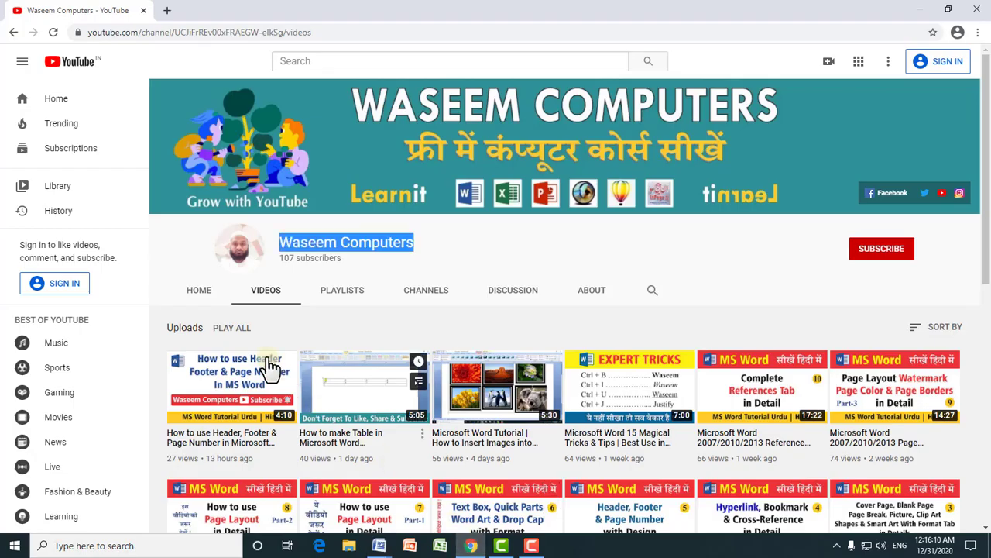